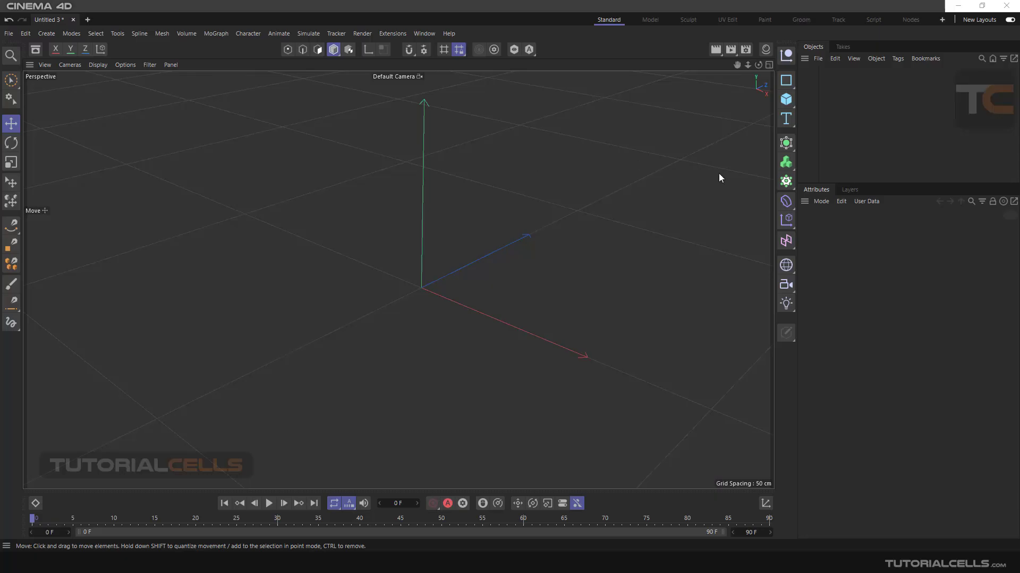
Open the Generators palette from the top toolbar.
click(785, 142)
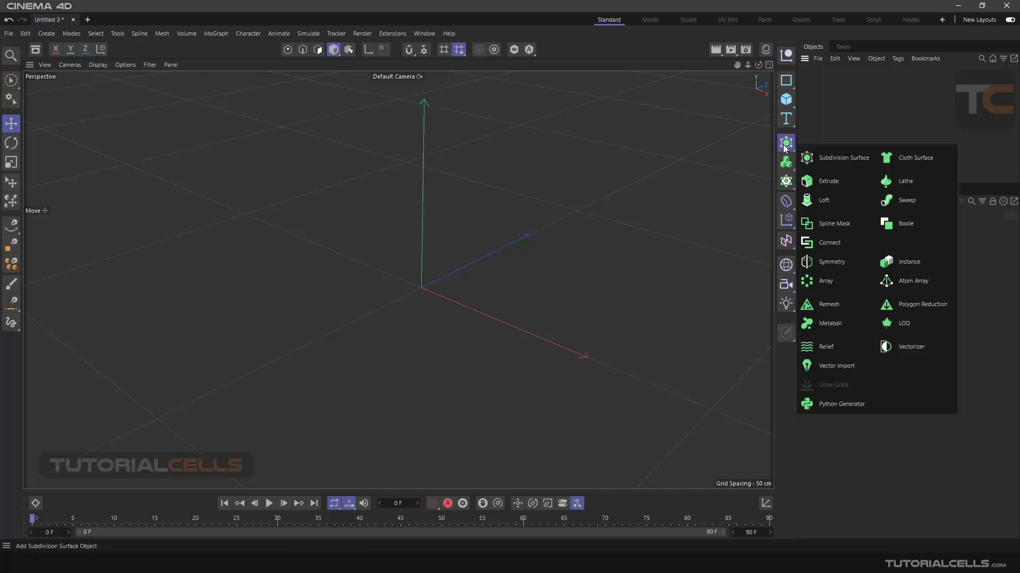
Add a Python Generator and highlight its code line that returns the cube.
click(834, 403)
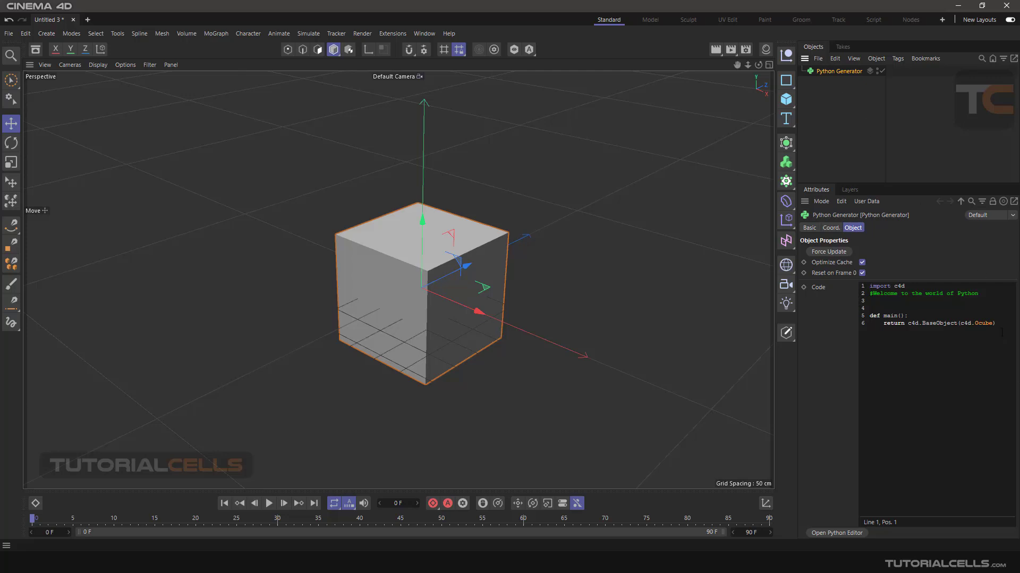
drag(996, 323, 869, 324)
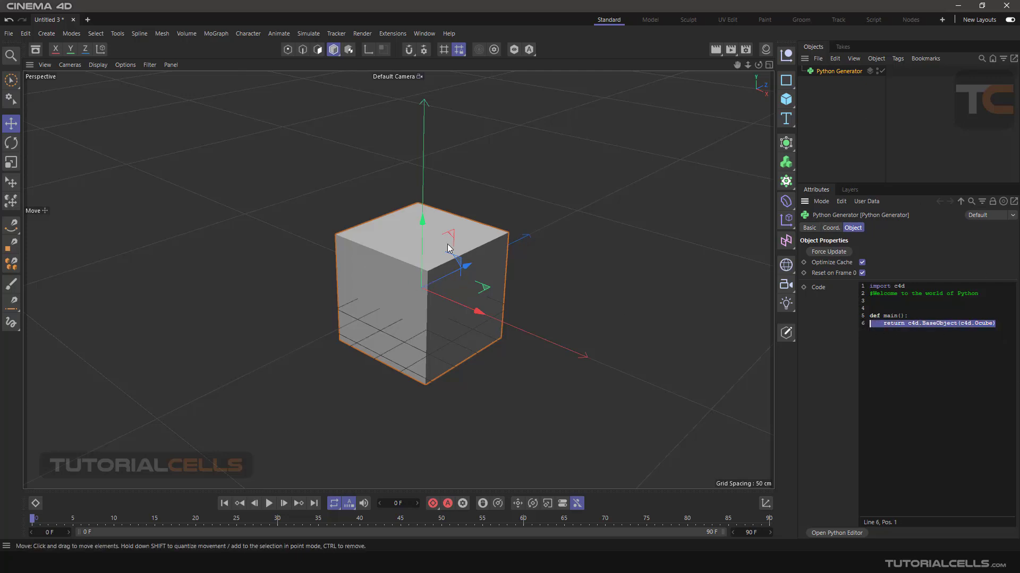